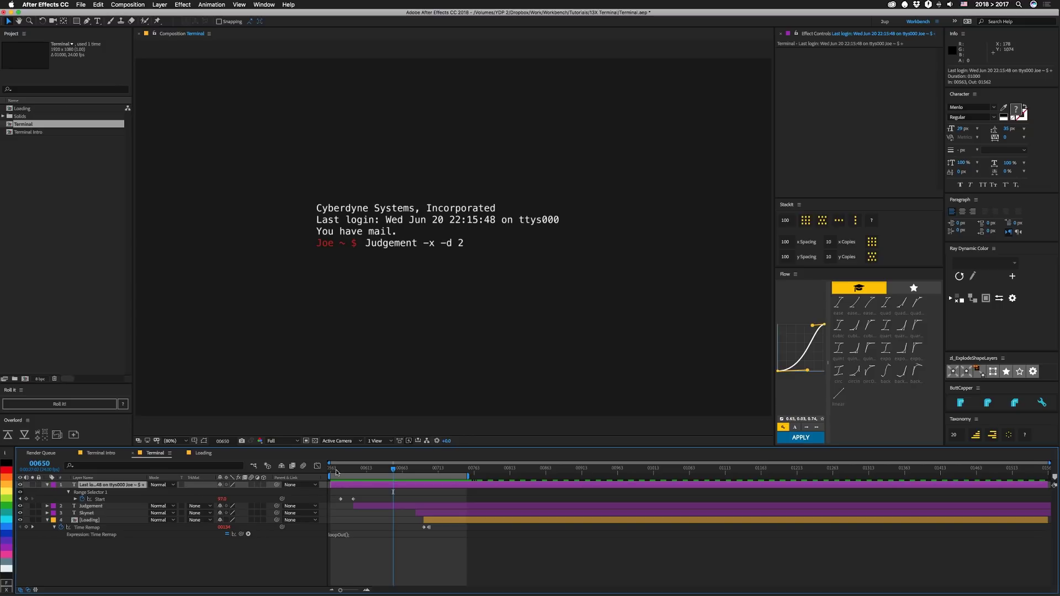
Step: Open the expression on the Typing animator's Range Selector 1 Start in the first text layer and scrub through the typing to examine it
drag(339, 471, 356, 470)
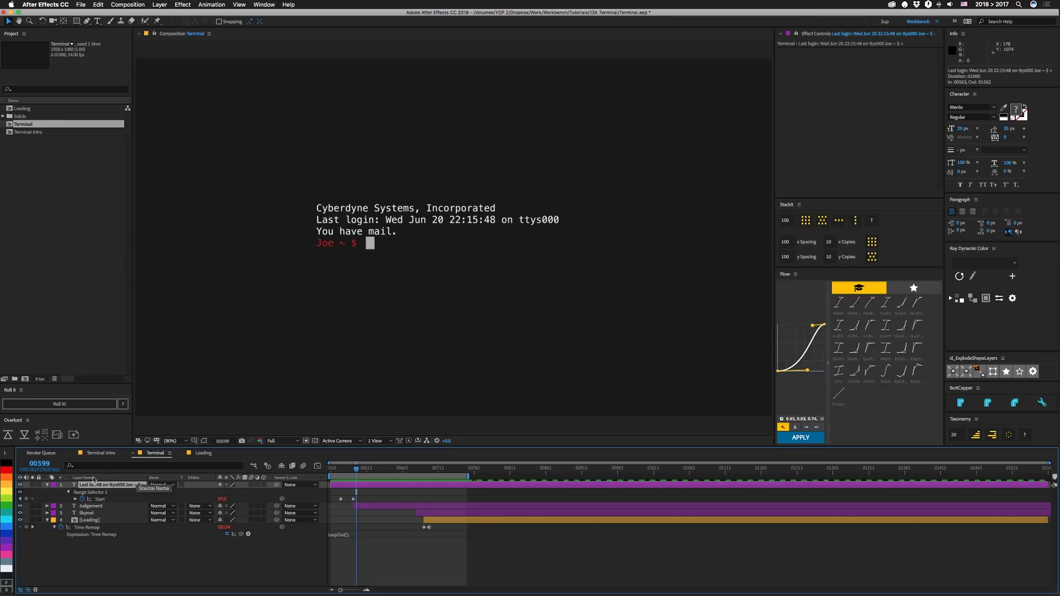
click(47, 485)
click(47, 485)
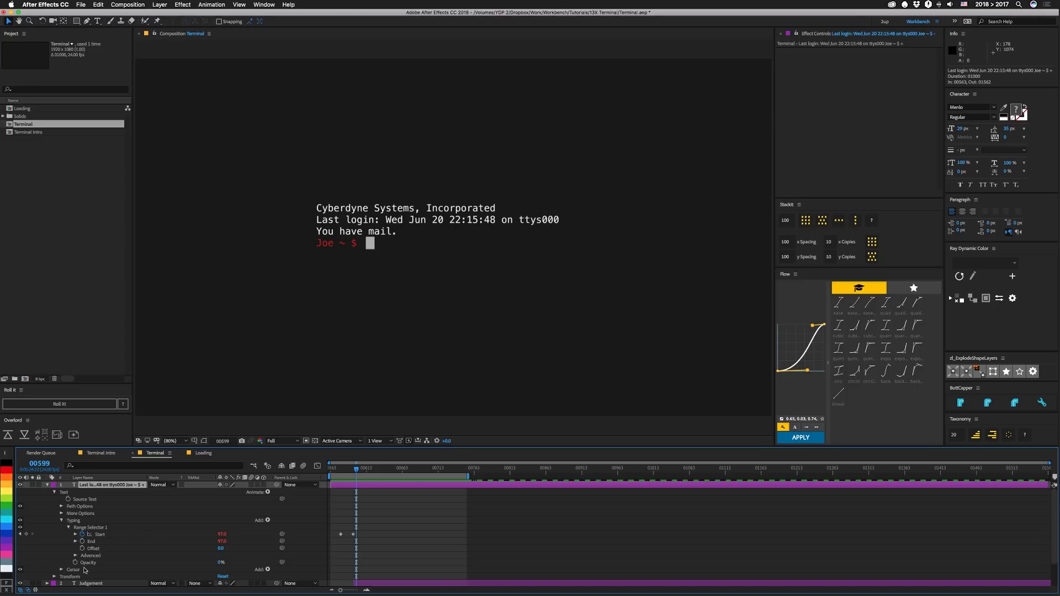
click(76, 534)
key(ctrl+shift+e)
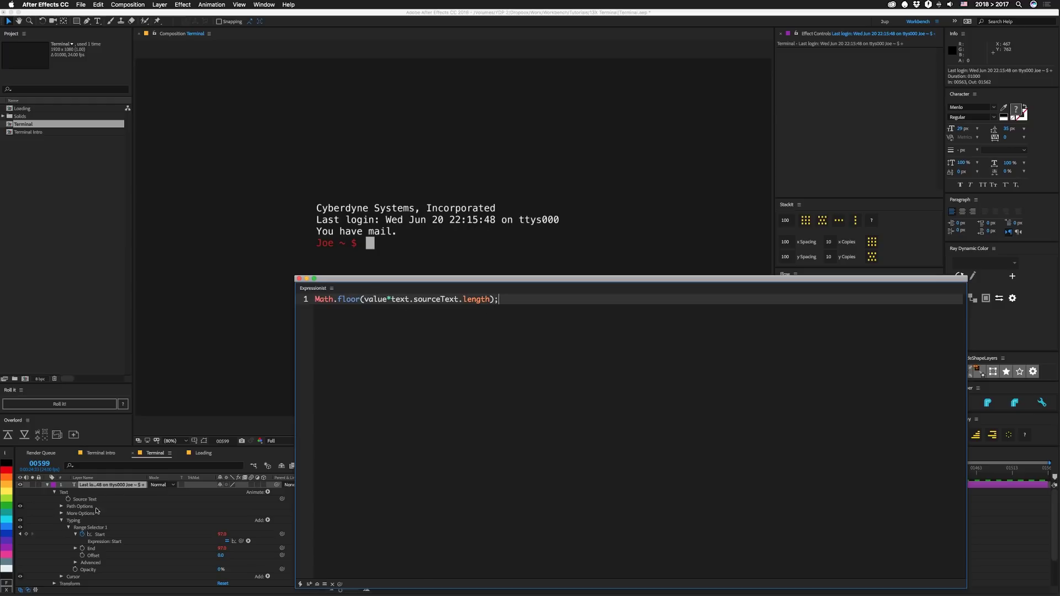
drag(339, 279, 526, 410)
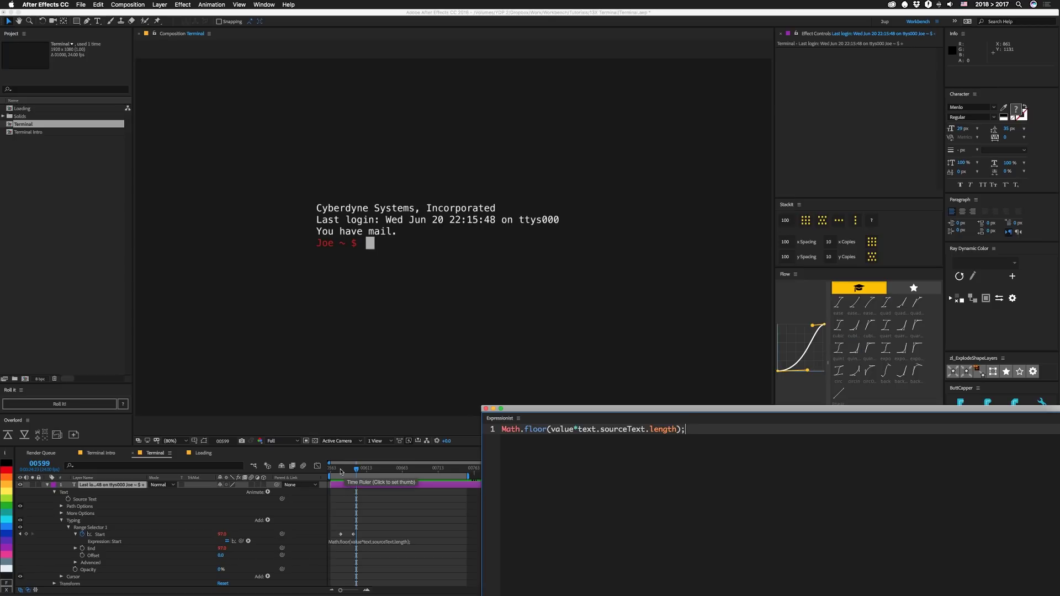
drag(344, 471, 353, 474)
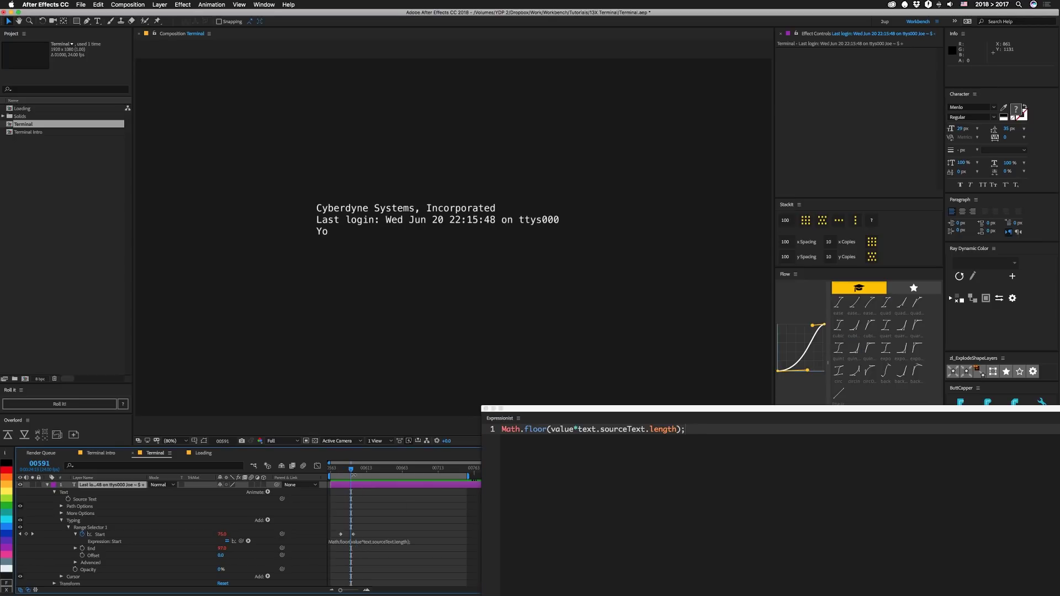
Step: Examine the expression on the Typing animator's Range Selector 1 End property
click(90, 549)
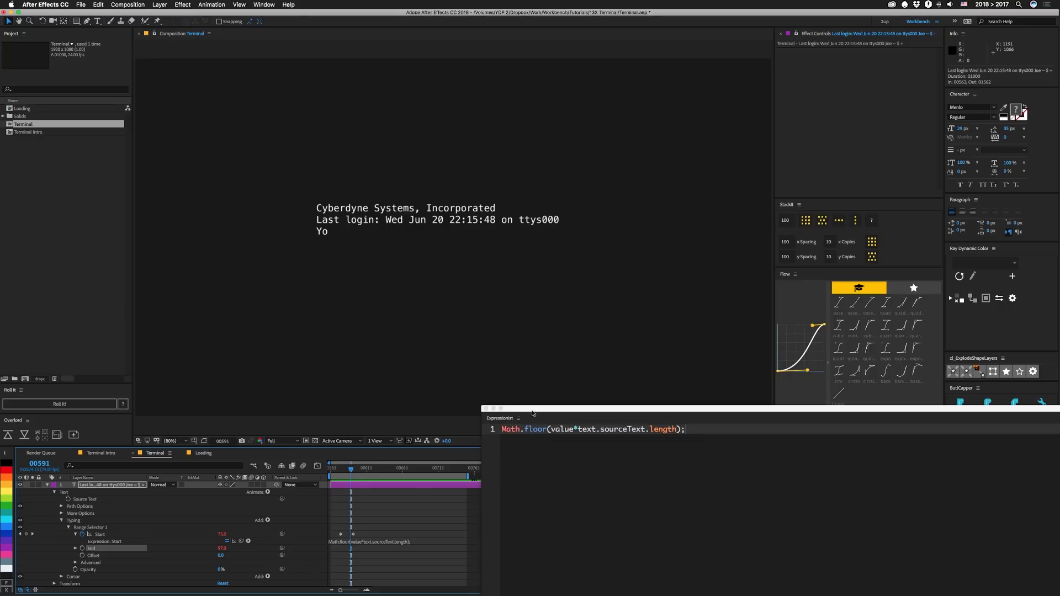
drag(535, 410, 589, 259)
click(558, 564)
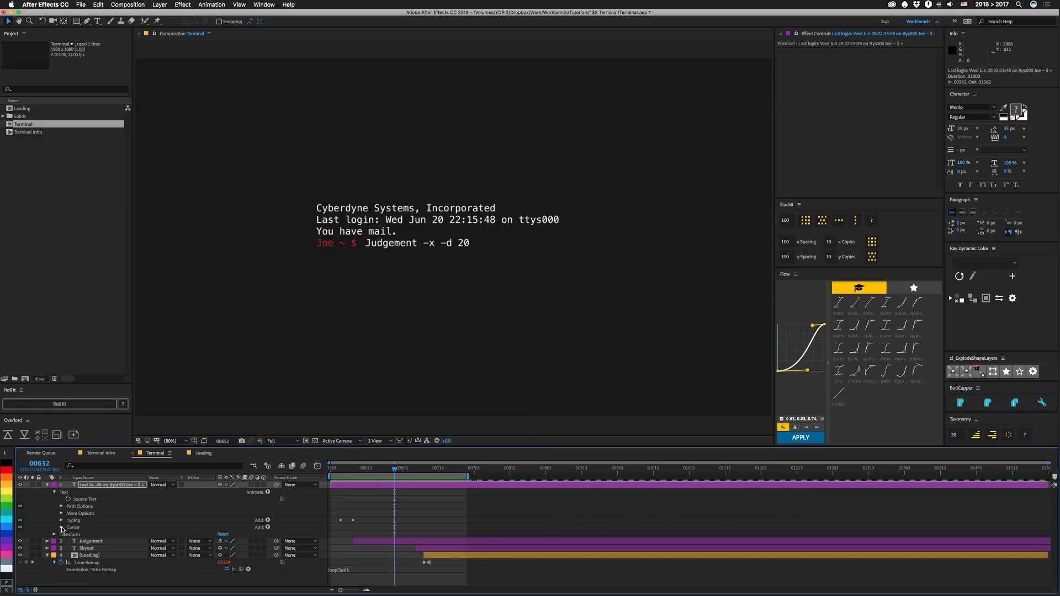
Step: Show the Cursor animator's properties at a frame where the second line starts typing and set its horizontal Scale to 145%
click(61, 528)
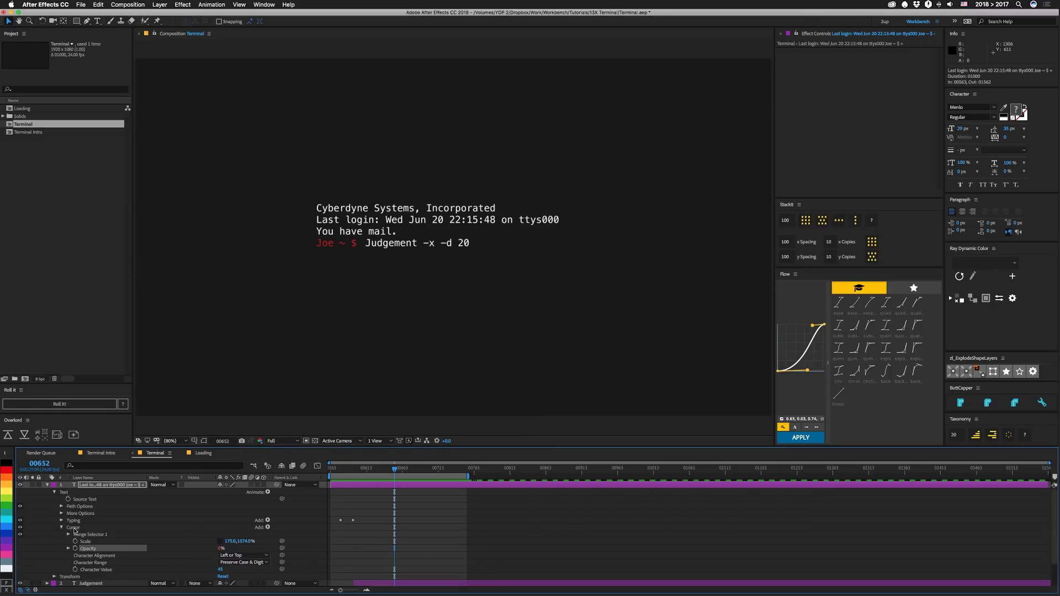
click(98, 569)
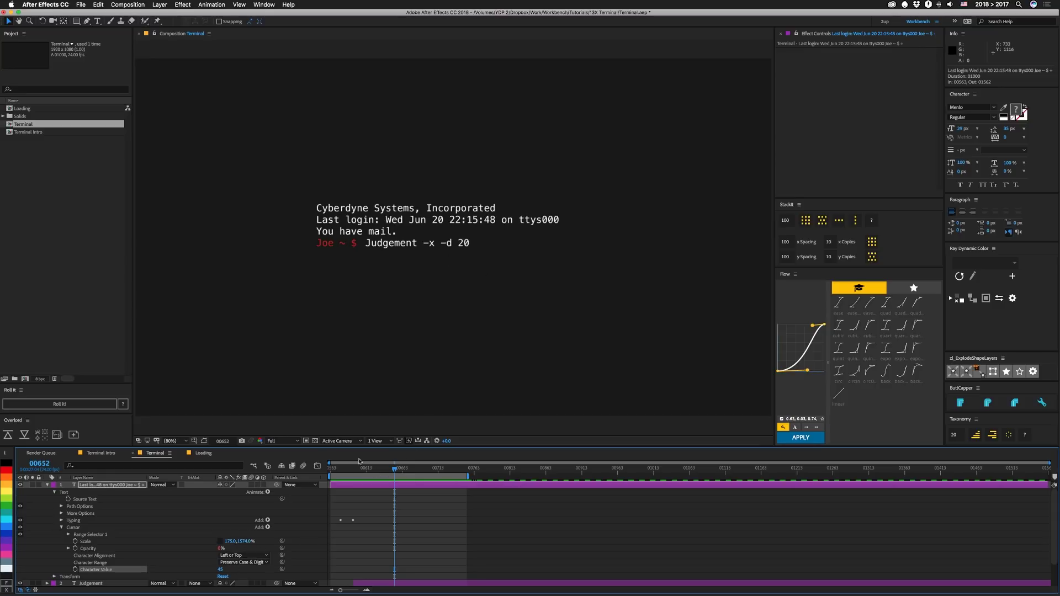
drag(400, 473, 344, 480)
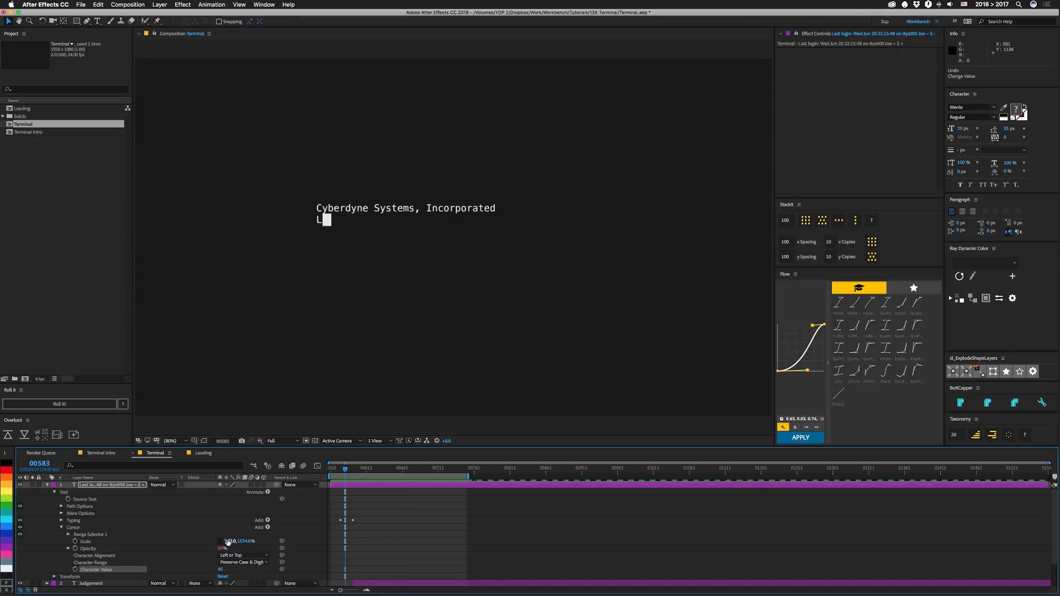
drag(231, 541, 216, 542)
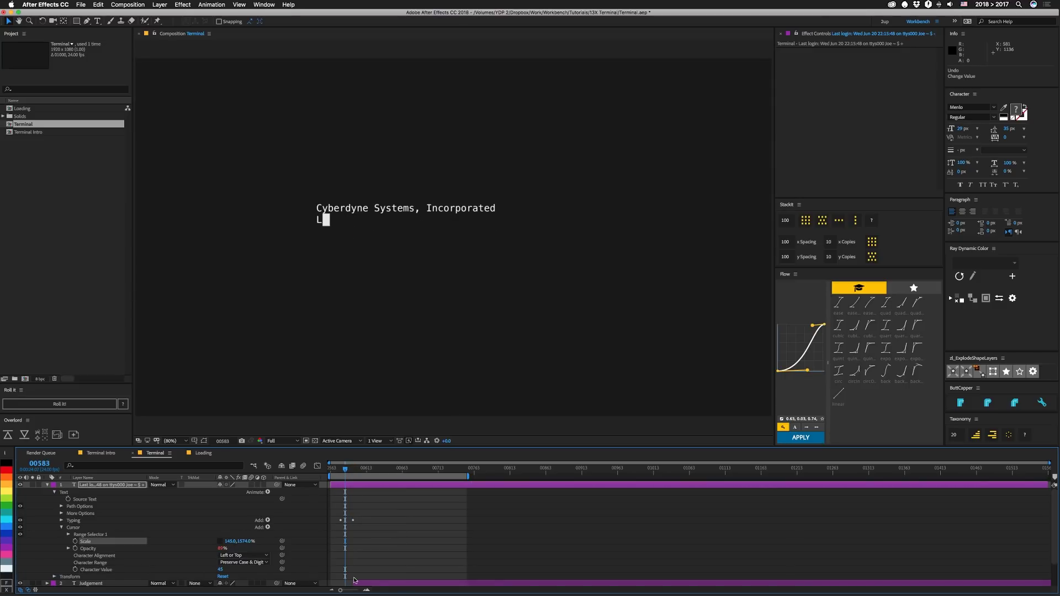
Step: Examine the text layer's More Options, especially the Grouping Alignment values for its anchor points
click(137, 551)
click(62, 513)
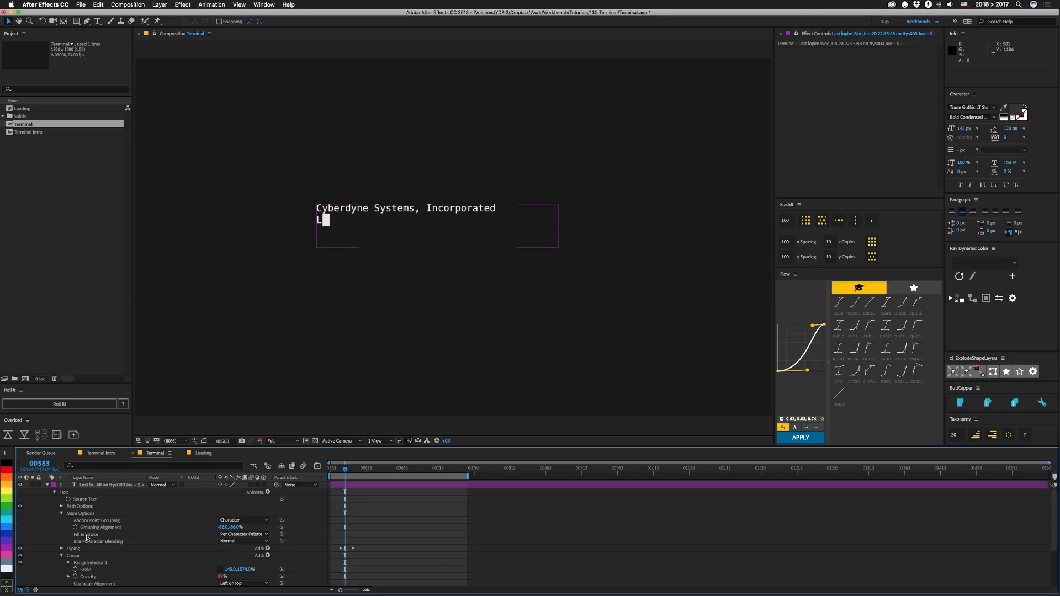
click(101, 529)
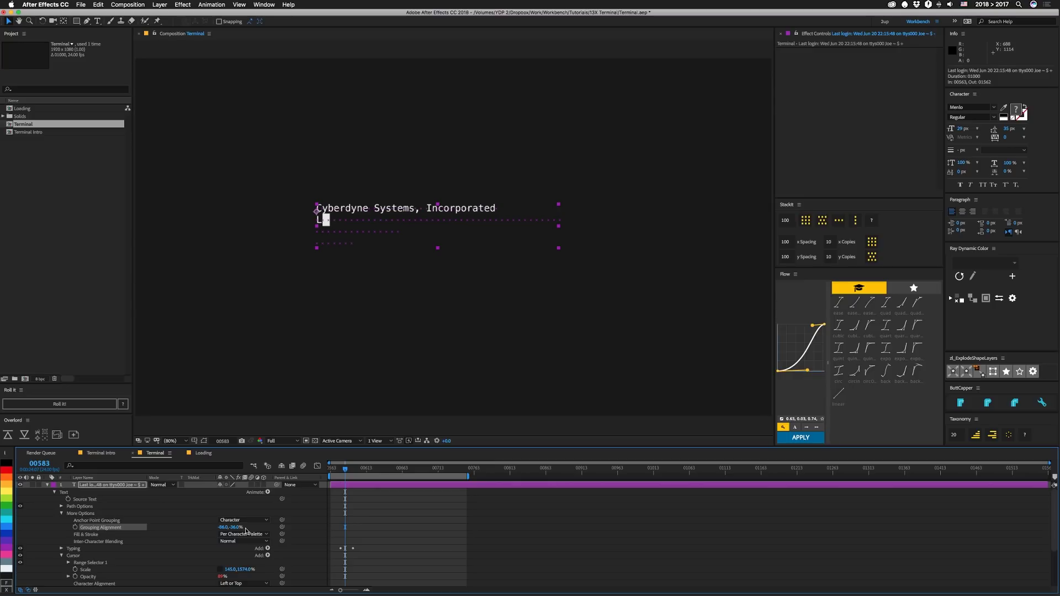
click(62, 514)
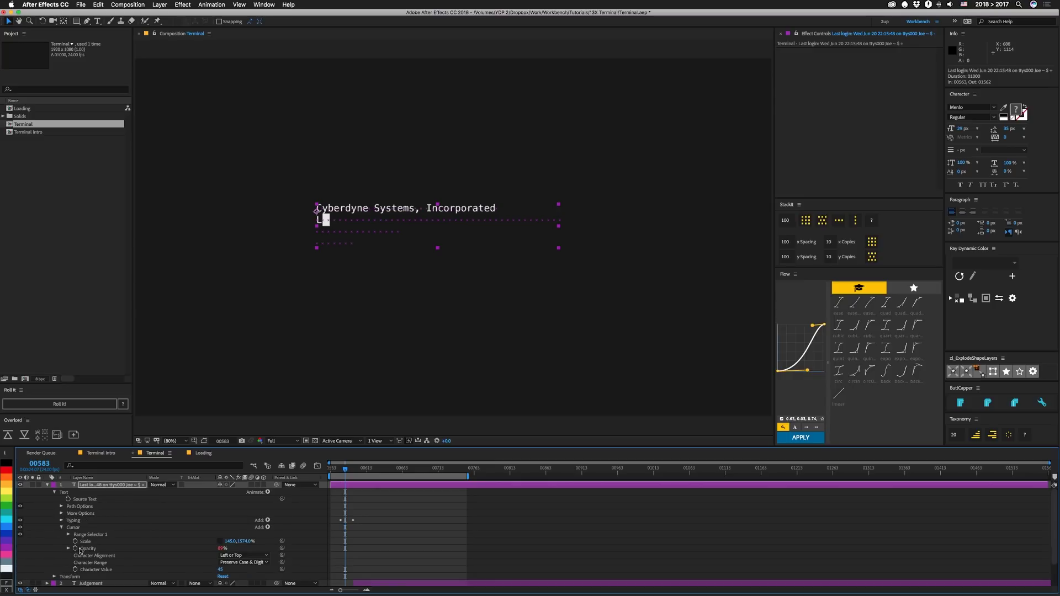
Step: Inspect the expression on the Cursor animator's Opacity and scrub the timeline to check the cursor's blinking
click(84, 549)
drag(1059, 237, 624, 285)
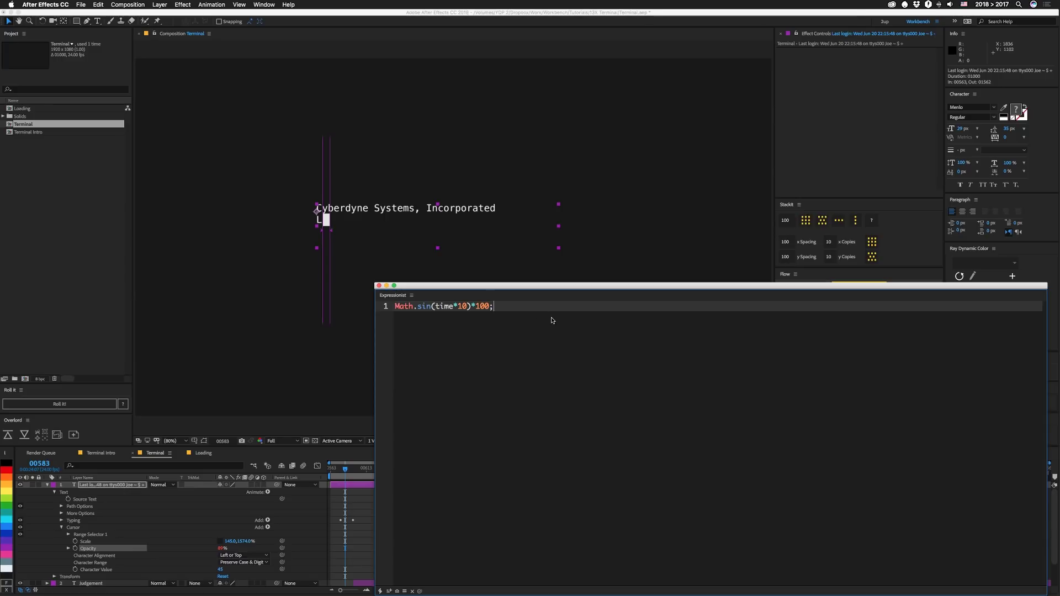
click(379, 285)
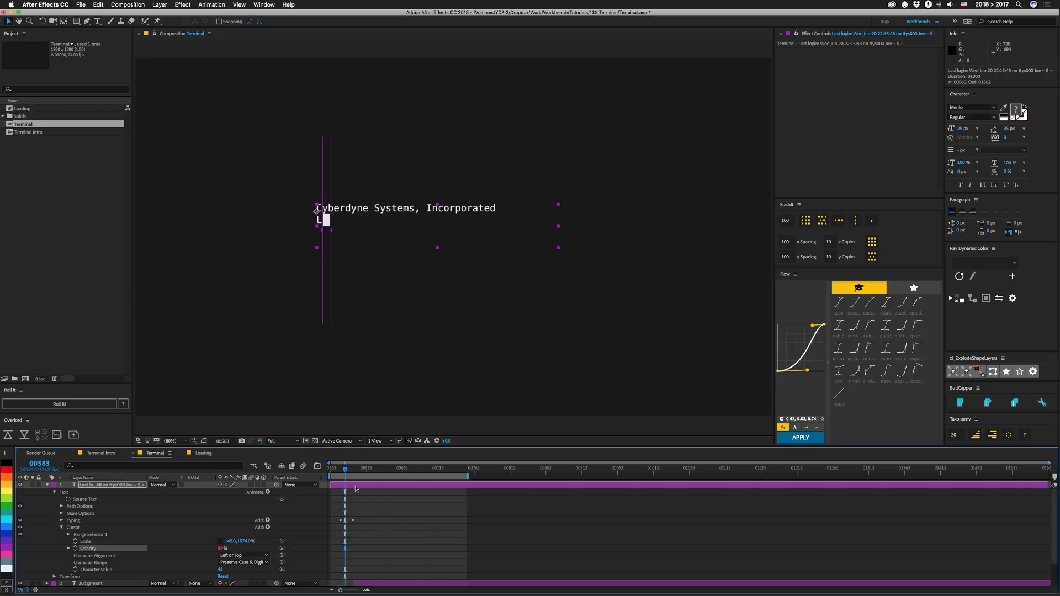
drag(344, 476, 404, 473)
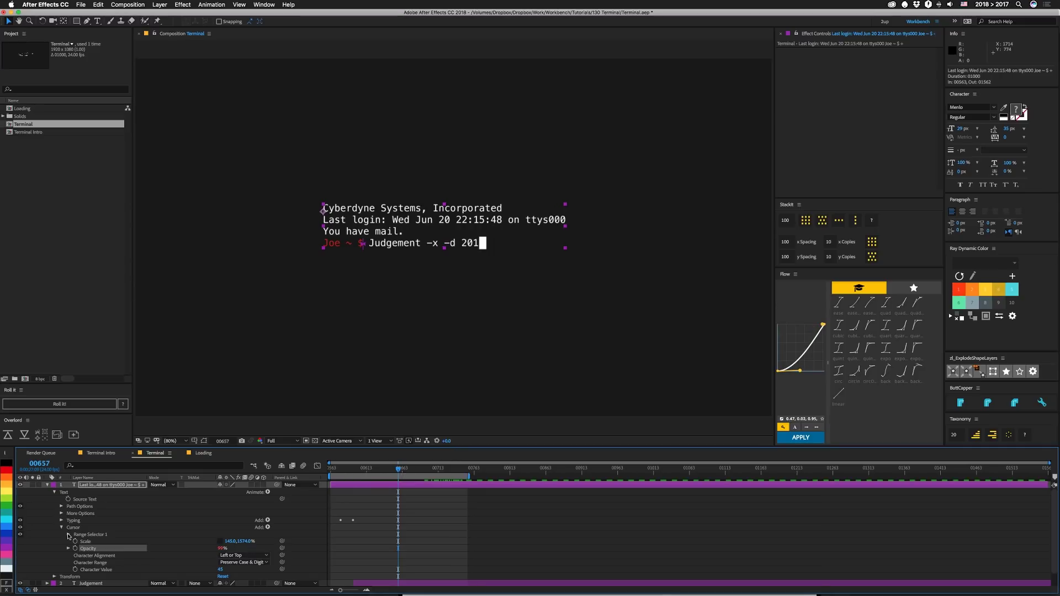
Step: Load the Start and End expressions of the Cursor animator's Range Selector 1 to read them, and preview the typing in the Terminal composition
click(69, 534)
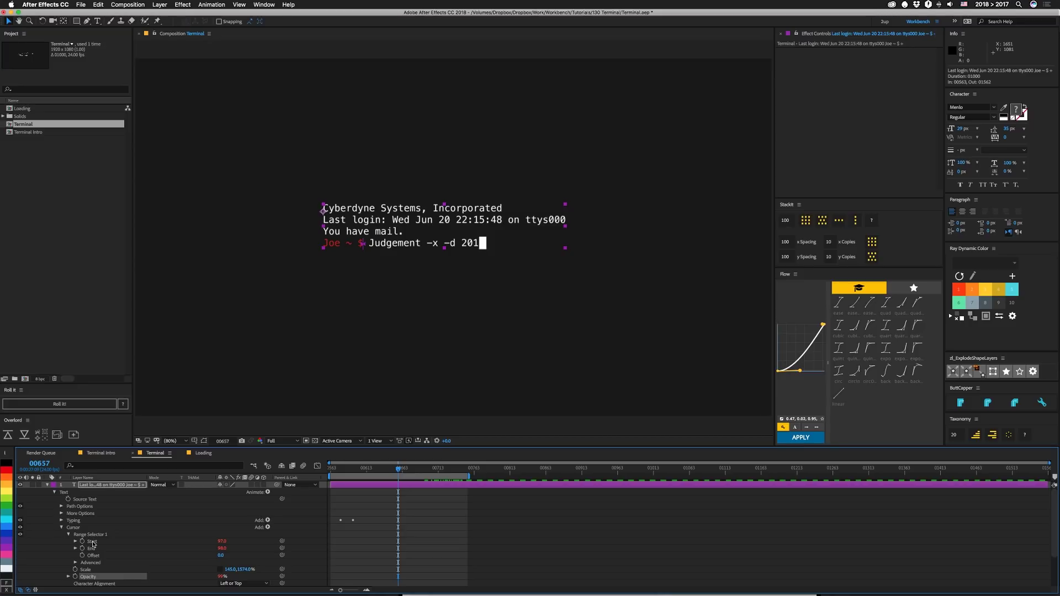
click(93, 541)
drag(1059, 315, 233, 284)
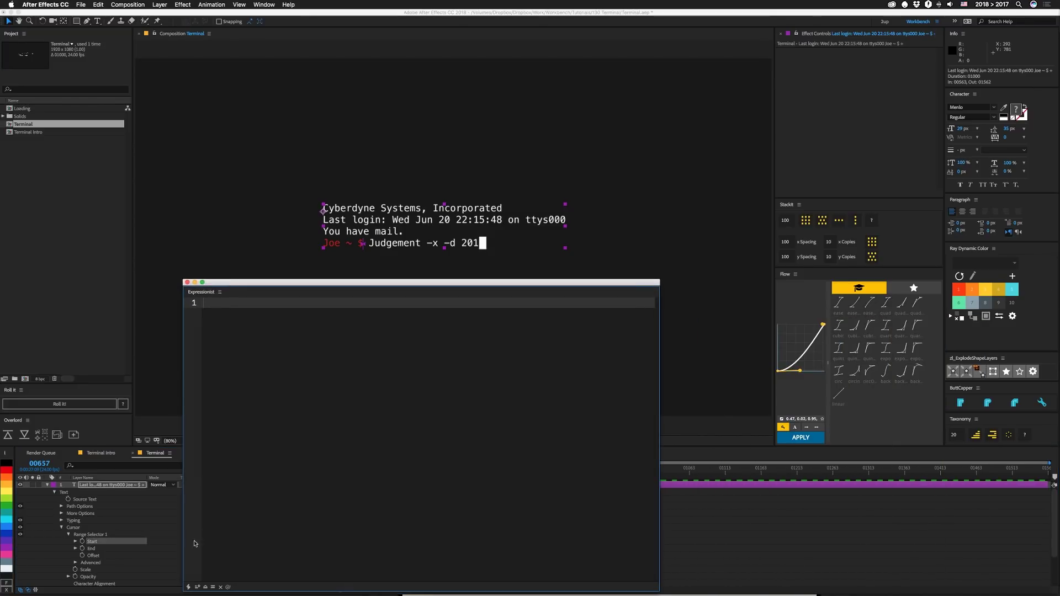
click(205, 588)
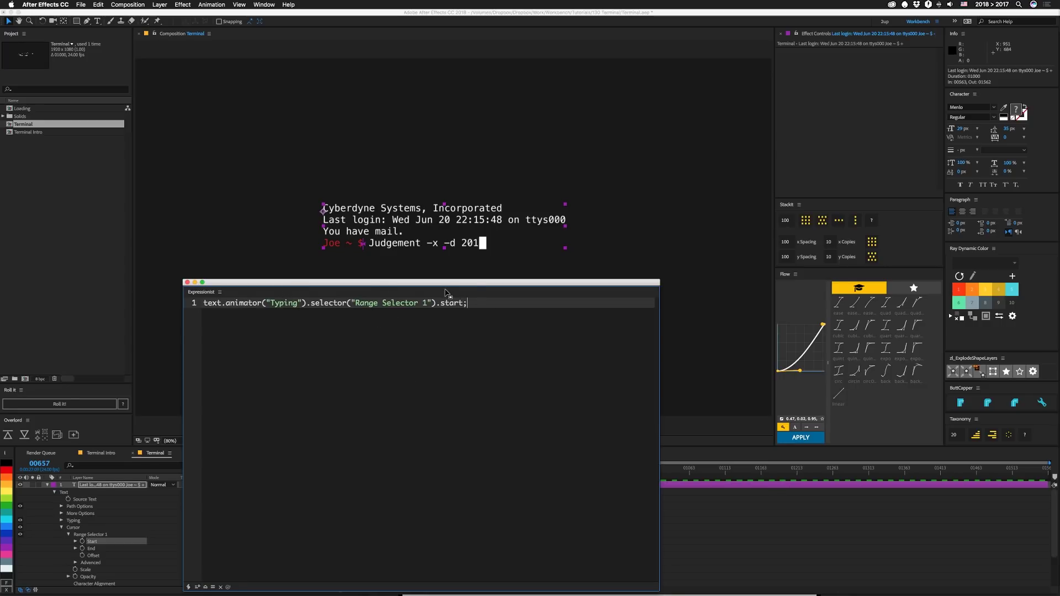
click(92, 548)
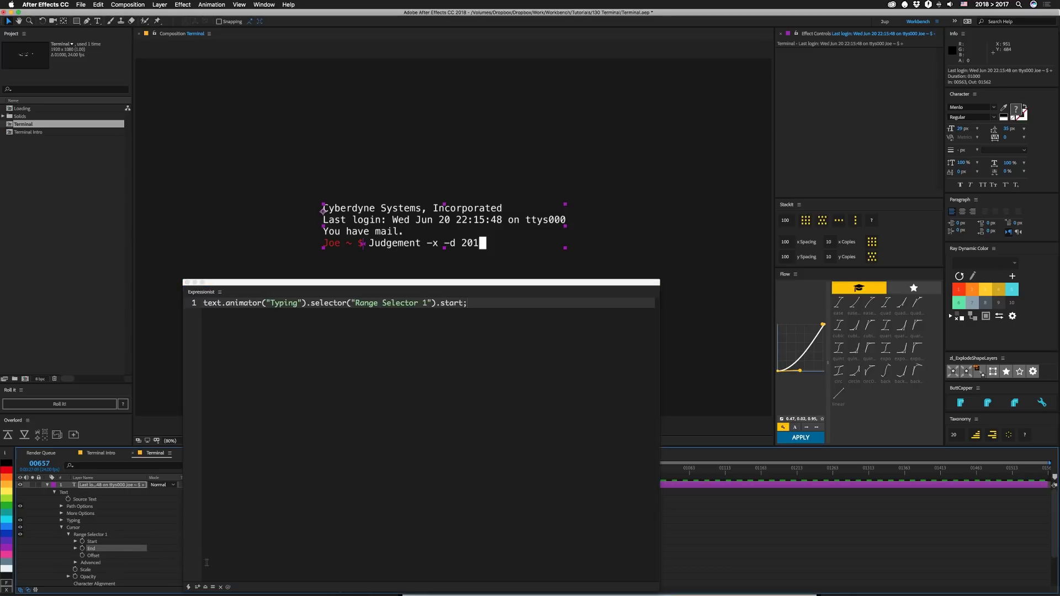
click(206, 588)
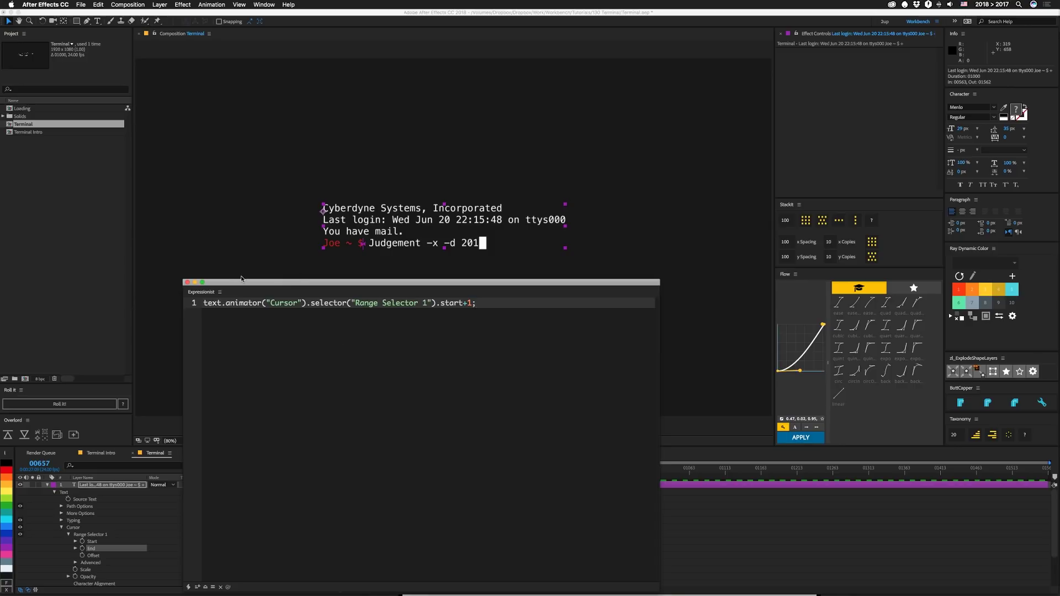
click(187, 283)
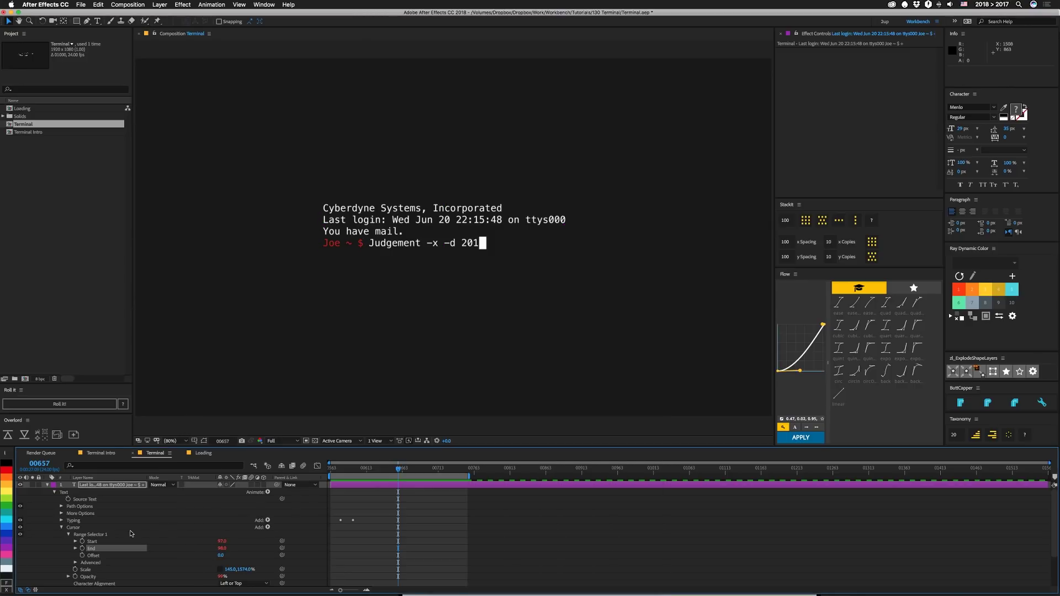
key(space)
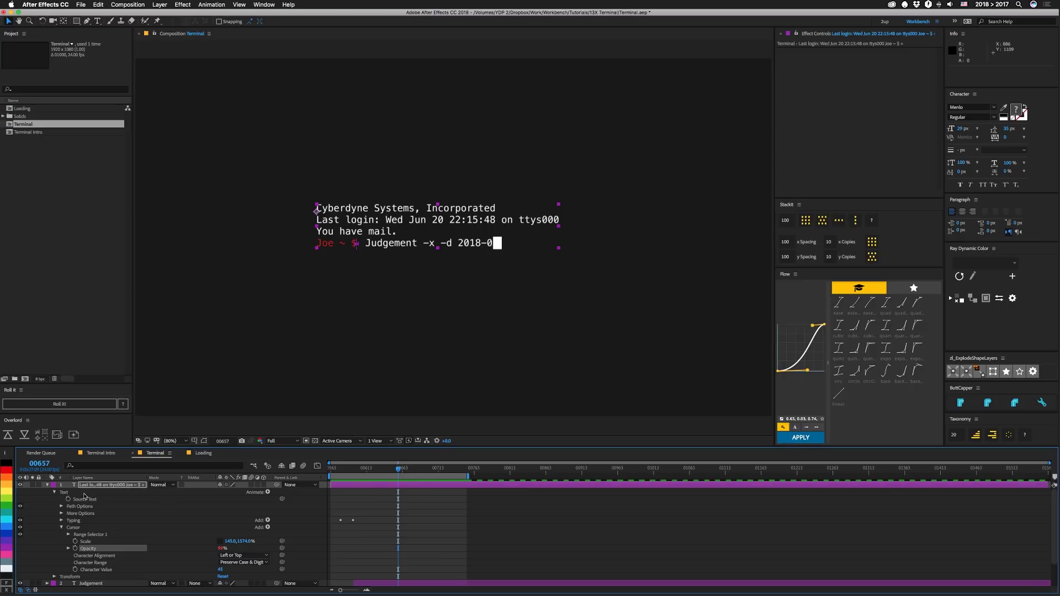
drag(397, 469, 336, 469)
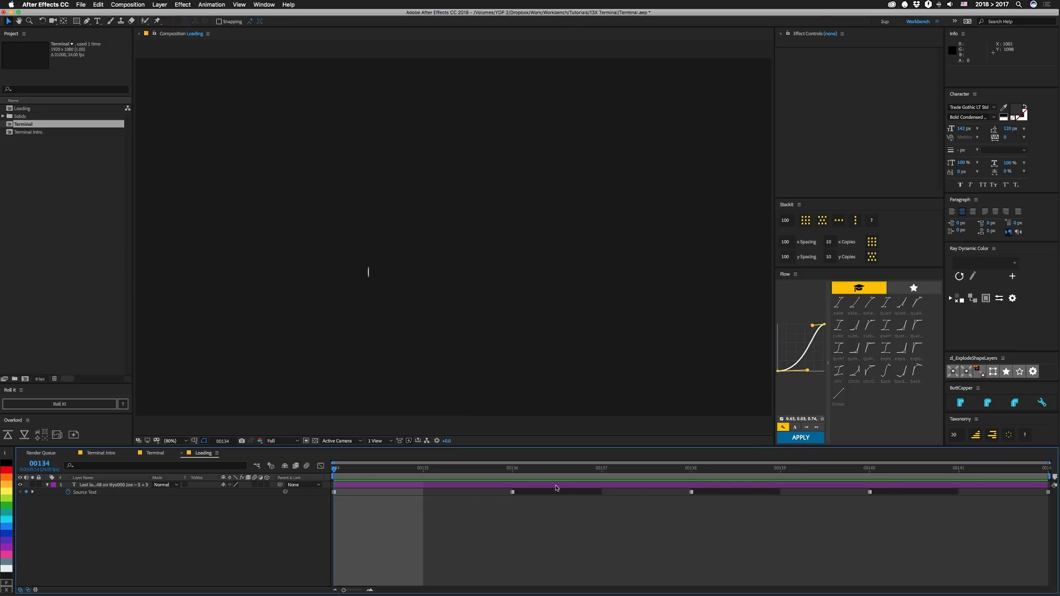
Step: Move frame by frame through the Source Text keyframes in the Loading composition to examine the spinning line characters
click(515, 471)
key(Page_Down)
key(Page_Down)
key(Page_Down)
key(Page_Down)
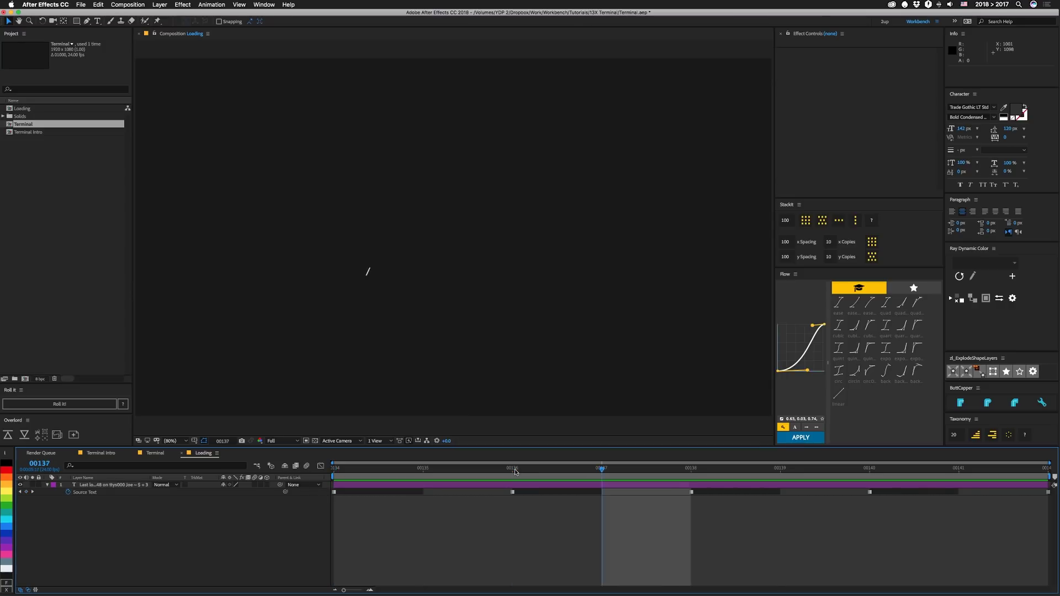
key(Page_Down)
key(Page_Down)
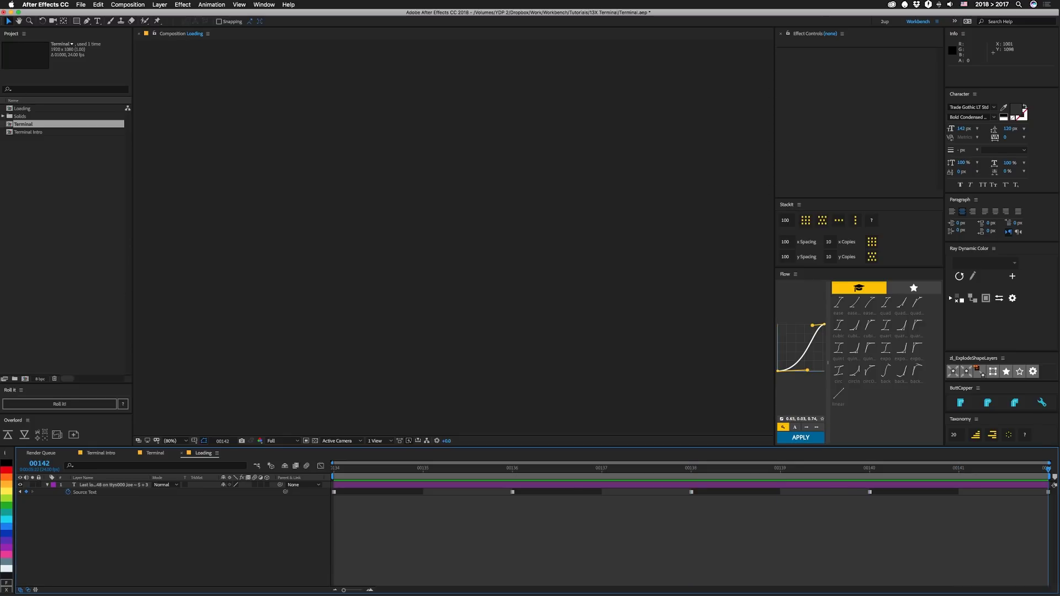
Step: Play back the Terminal Intro composition to review the finished effect
click(102, 453)
key(space)
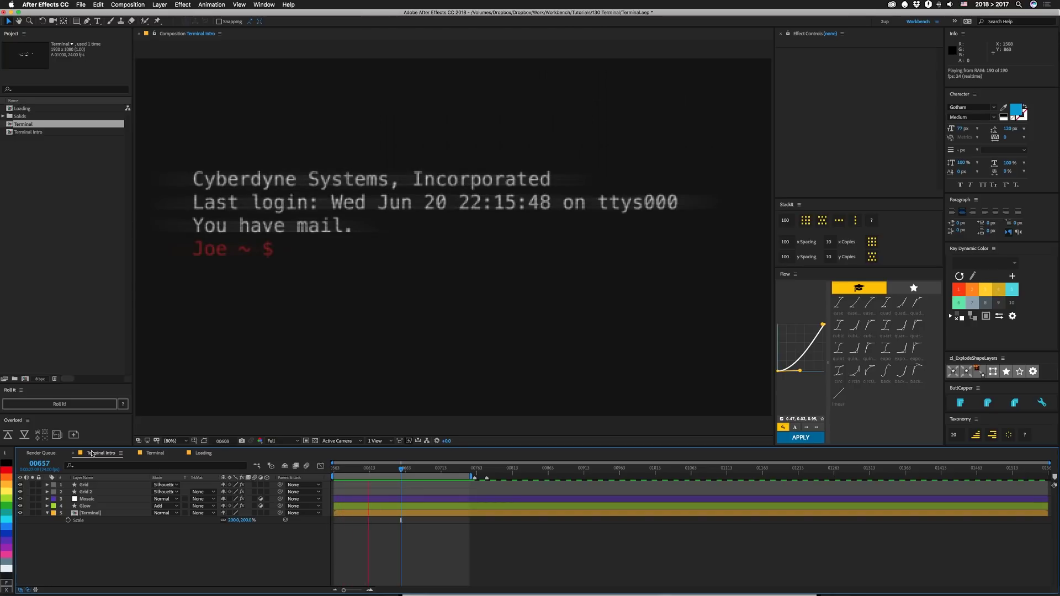